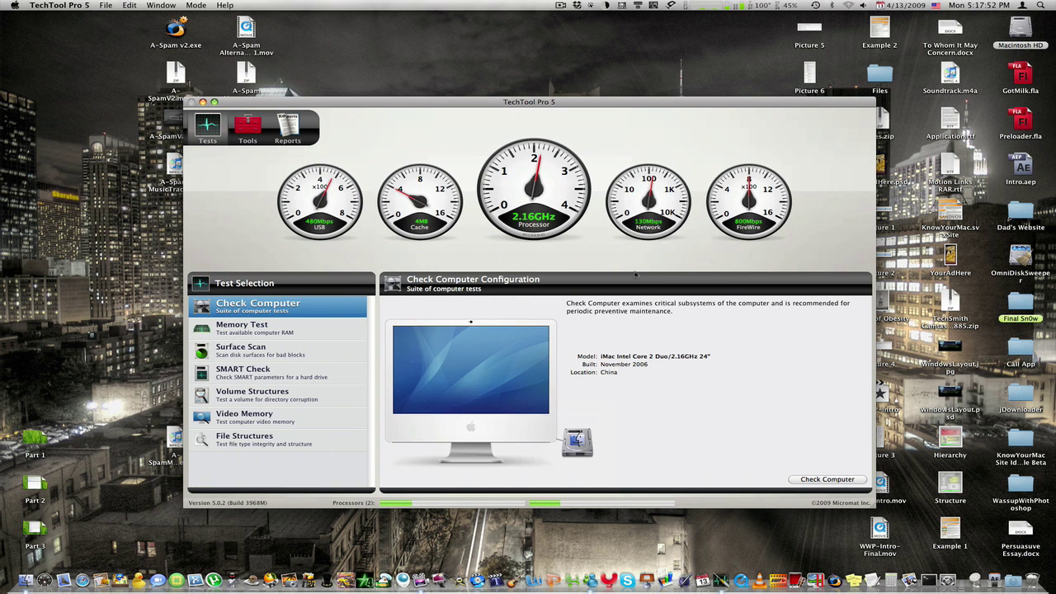
# - Nudge the window left and preview the Tools and Reports sections before returning to Tests
pyautogui.moveTo(407, 107); pyautogui.dragTo(404, 116)
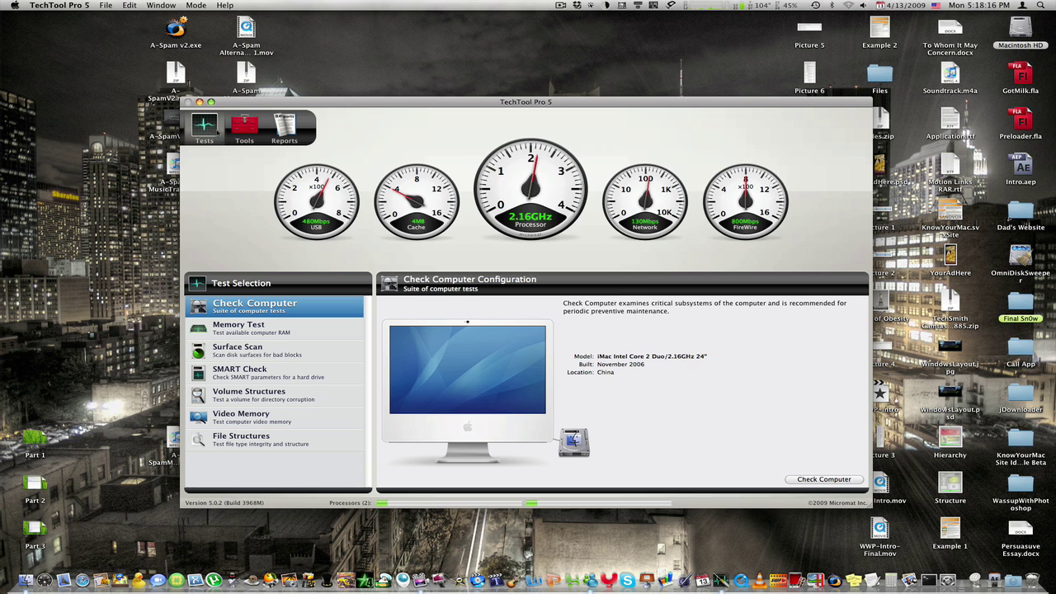
pyautogui.click(244, 130)
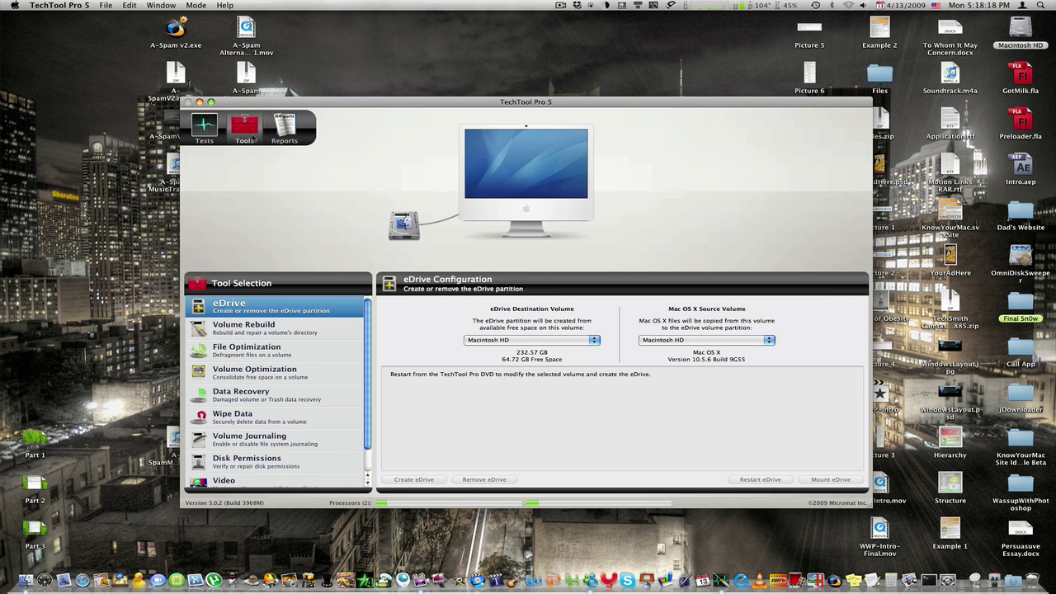
pyautogui.scroll(-3, 268, 384)
pyautogui.scroll(3, 268, 384)
pyautogui.click(284, 141)
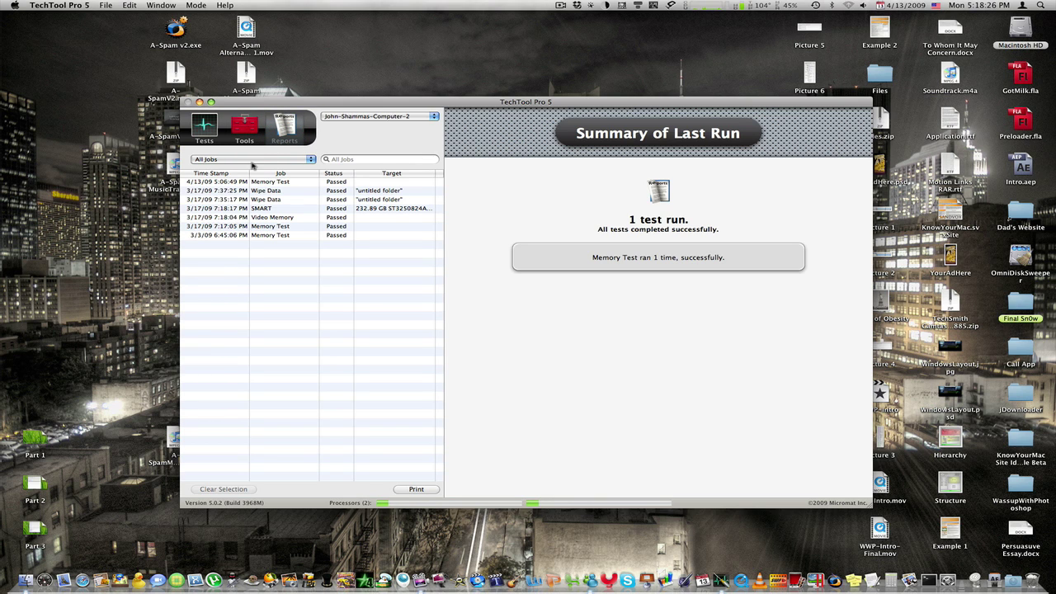
pyautogui.click(202, 130)
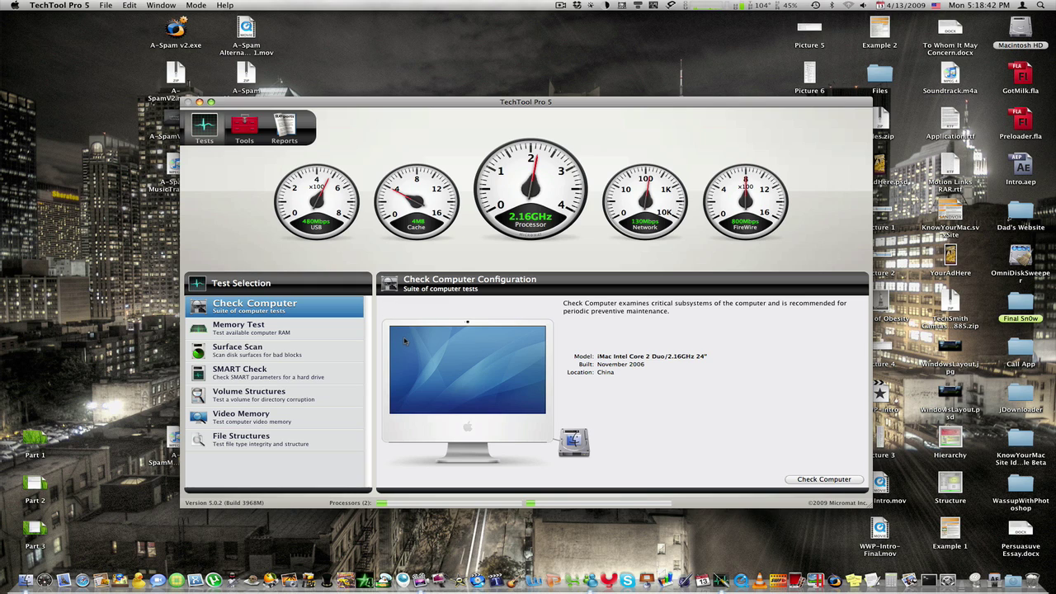
# - Compare Memory Test and Check Computer, ending on Surface Scan with its 232.89 GB drive
pyautogui.click(297, 332)
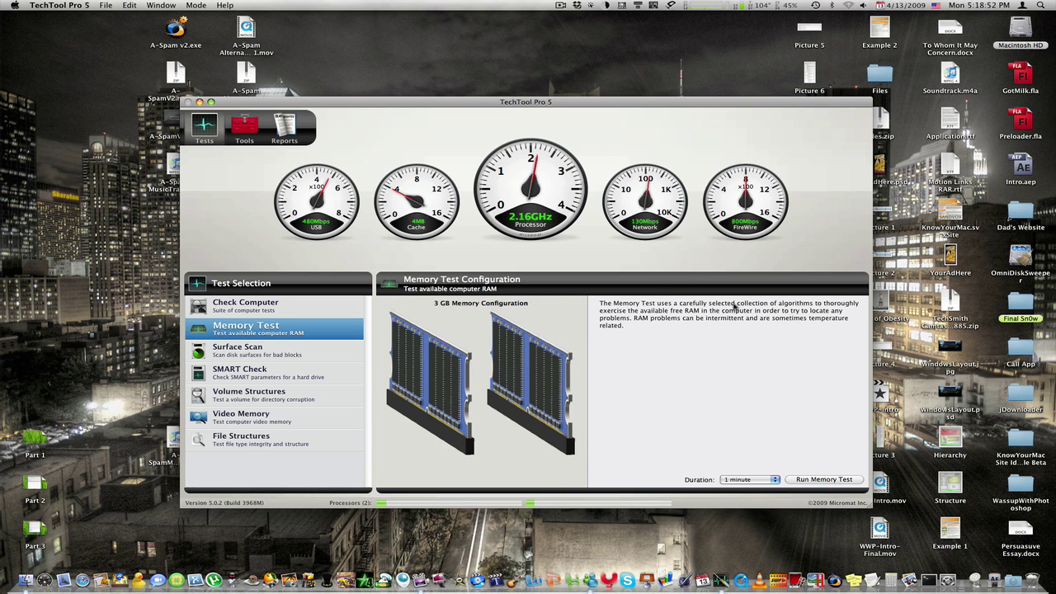
pyautogui.click(334, 308)
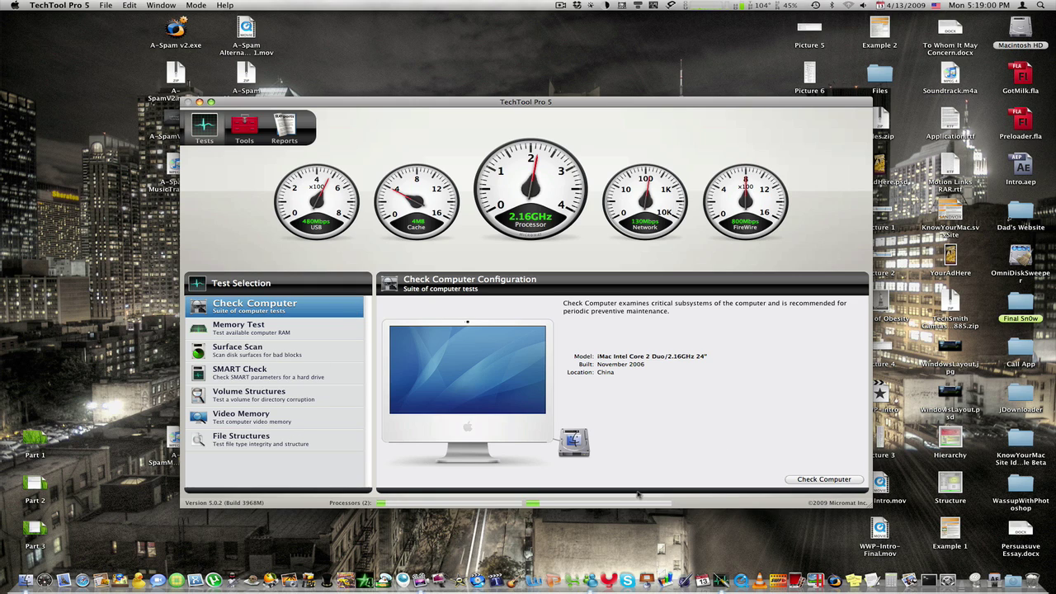
pyautogui.click(260, 334)
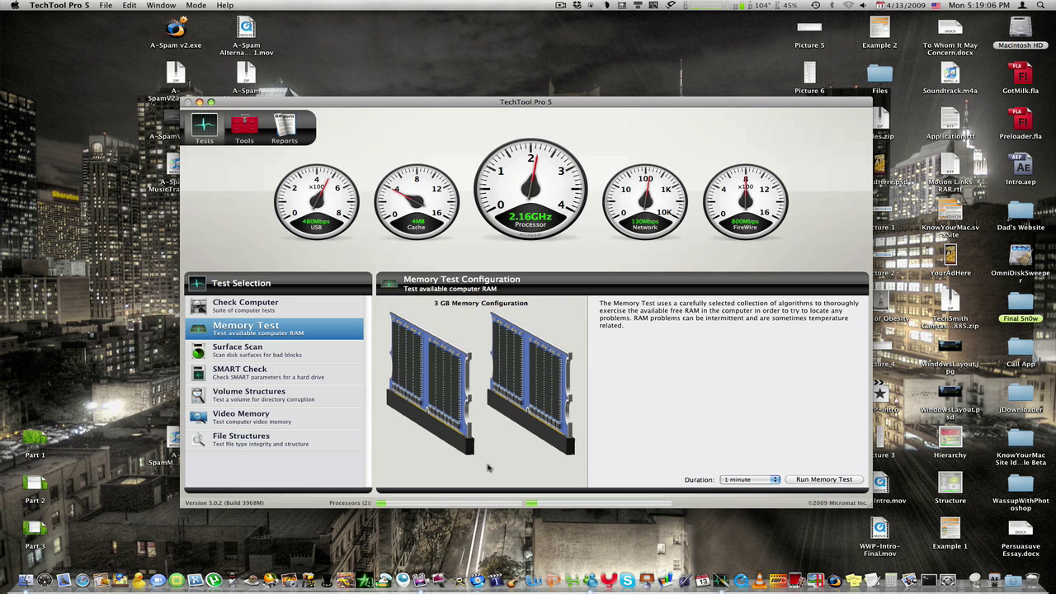
pyautogui.click(357, 362)
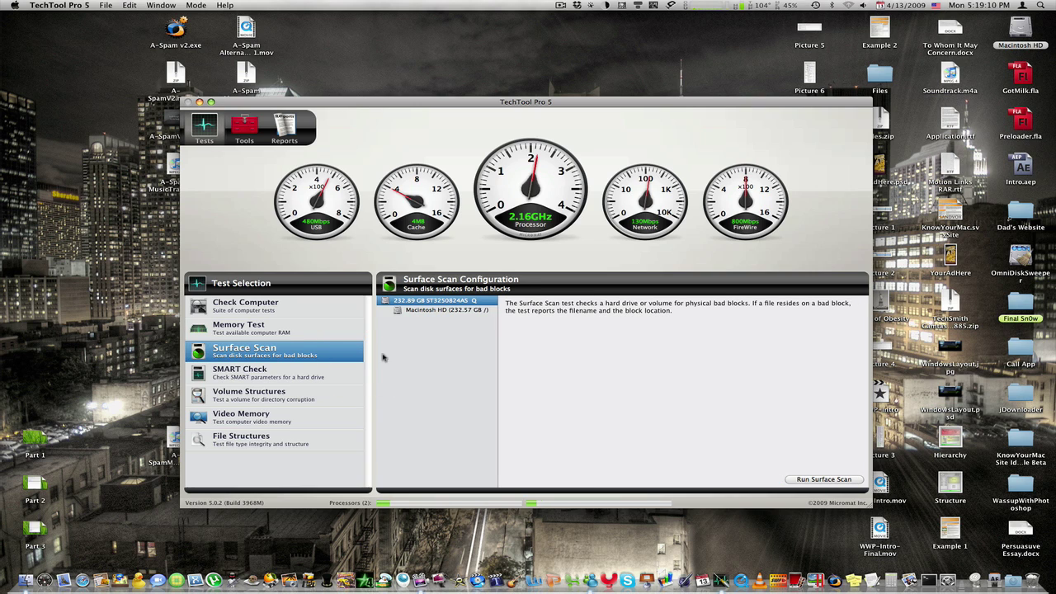
# - Select the Macintosh HD volume, inspect the disk details, then show SMART Check for the SATA drive
pyautogui.click(453, 310)
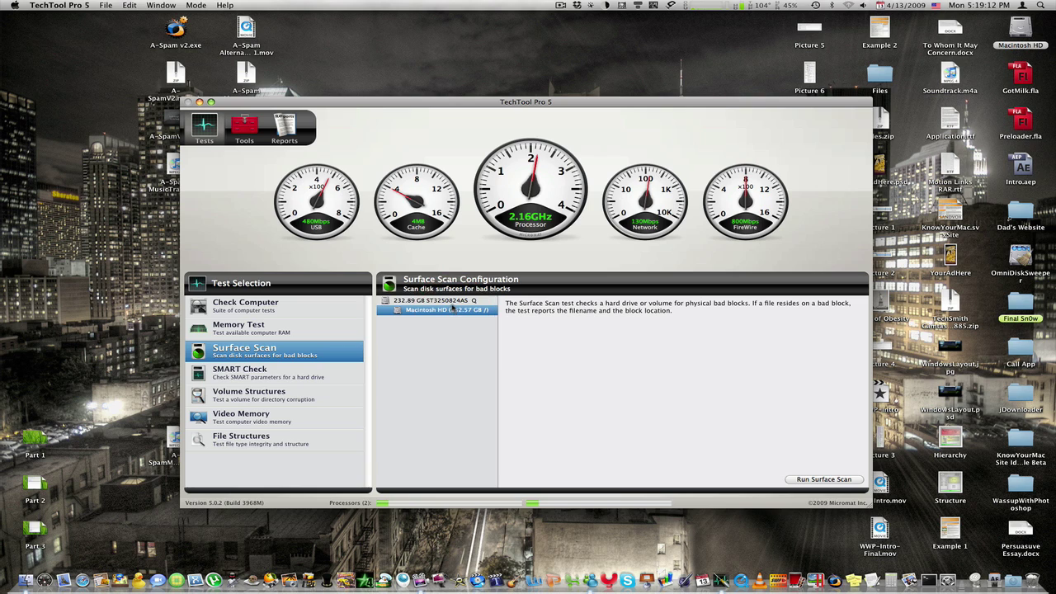
pyautogui.click(452, 310)
pyautogui.click(453, 310)
pyautogui.moveTo(459, 303)
pyautogui.click(360, 375)
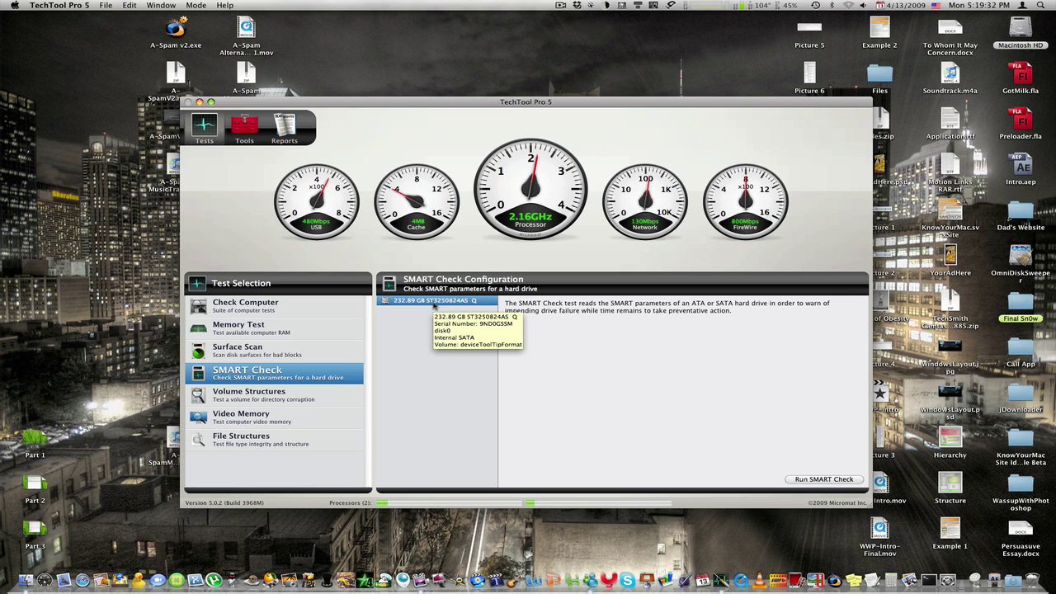
# - Toggle Macintosh HD in Volume Structures to confirm it's unavailable, then view Video Memory
pyautogui.click(337, 391)
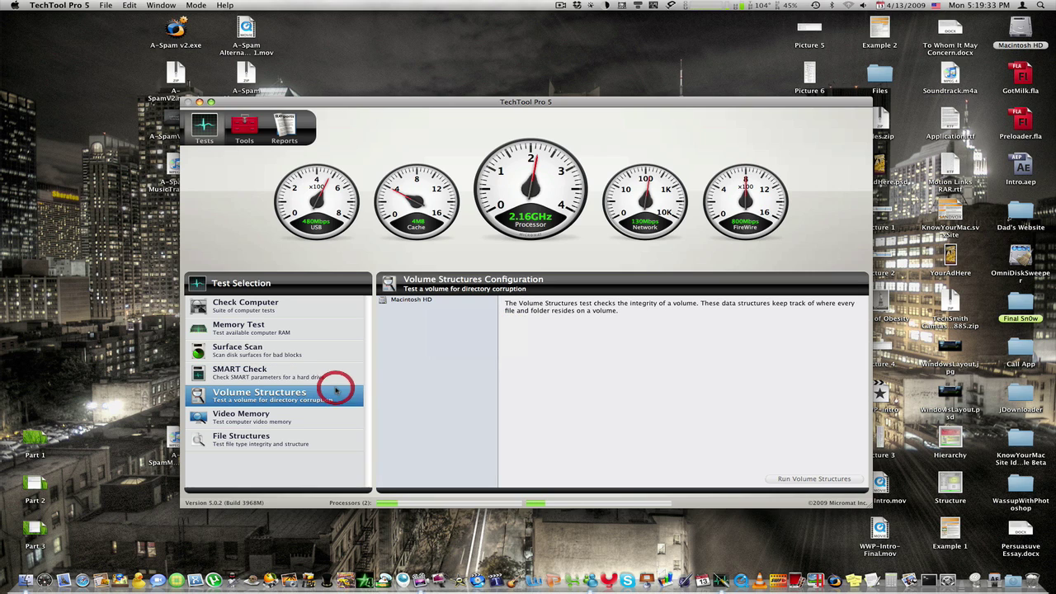
pyautogui.click(418, 302)
pyautogui.click(418, 311)
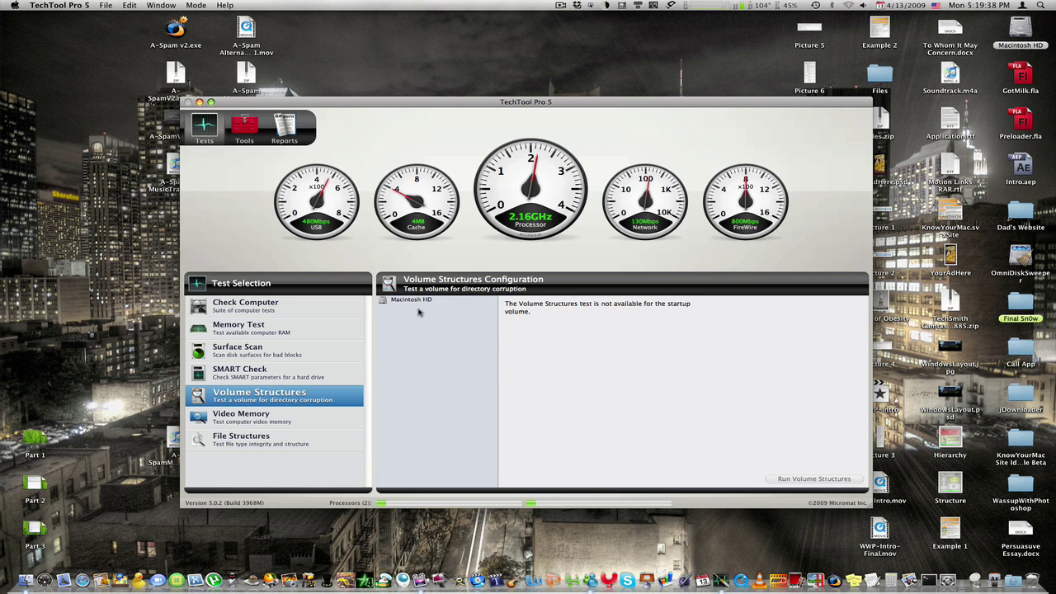
pyautogui.click(348, 401)
# - Review the GeForce 7300 GT Video Memory details, then Macintosh HD's File Structures file-type options
pyautogui.click(310, 421)
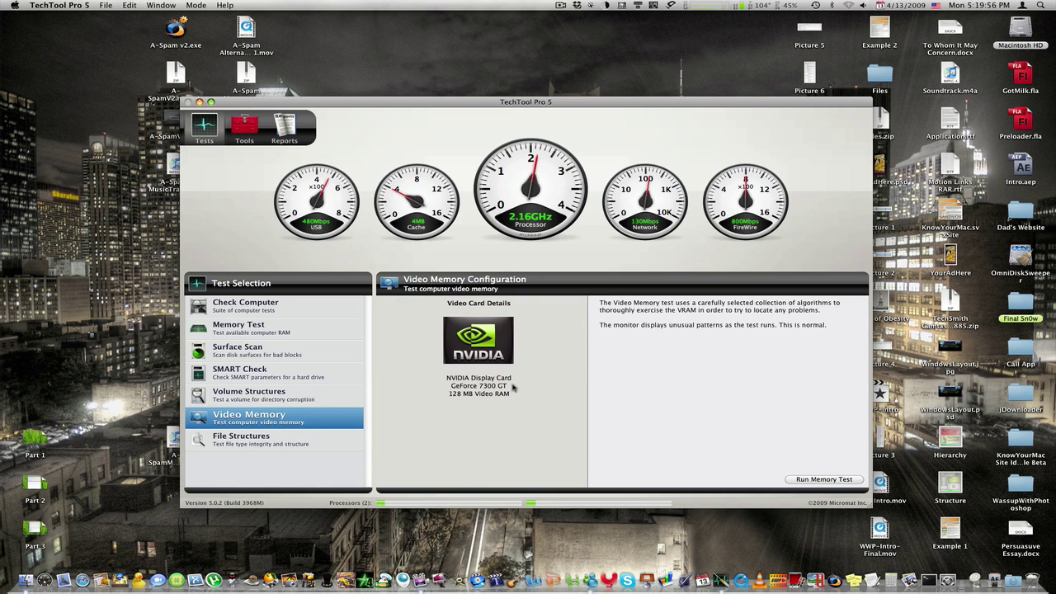
pyautogui.click(350, 439)
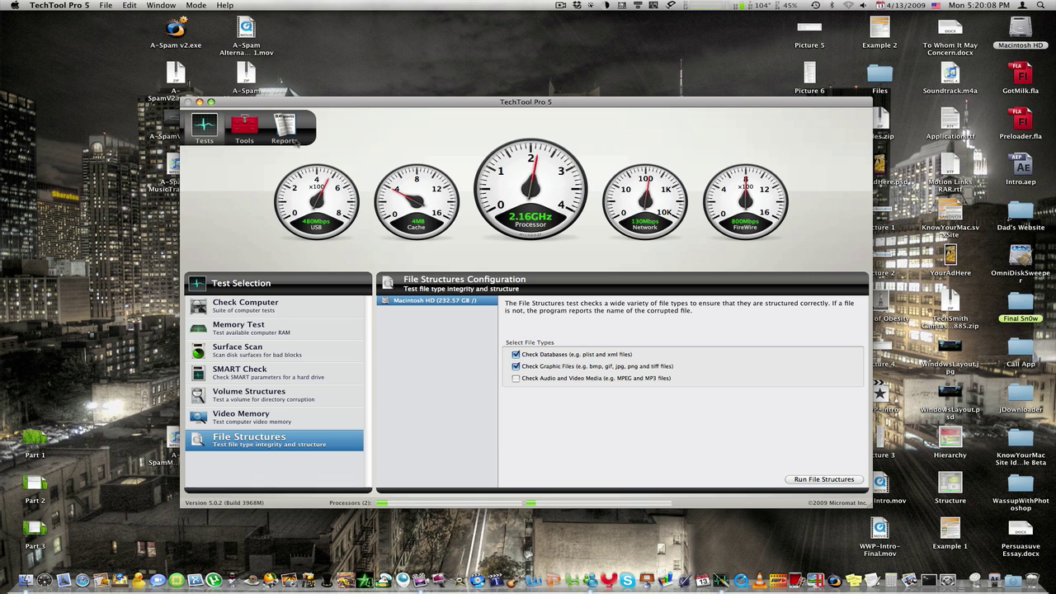
# - Switch to the Tools section and scroll through the Tool Selection list
pyautogui.click(235, 129)
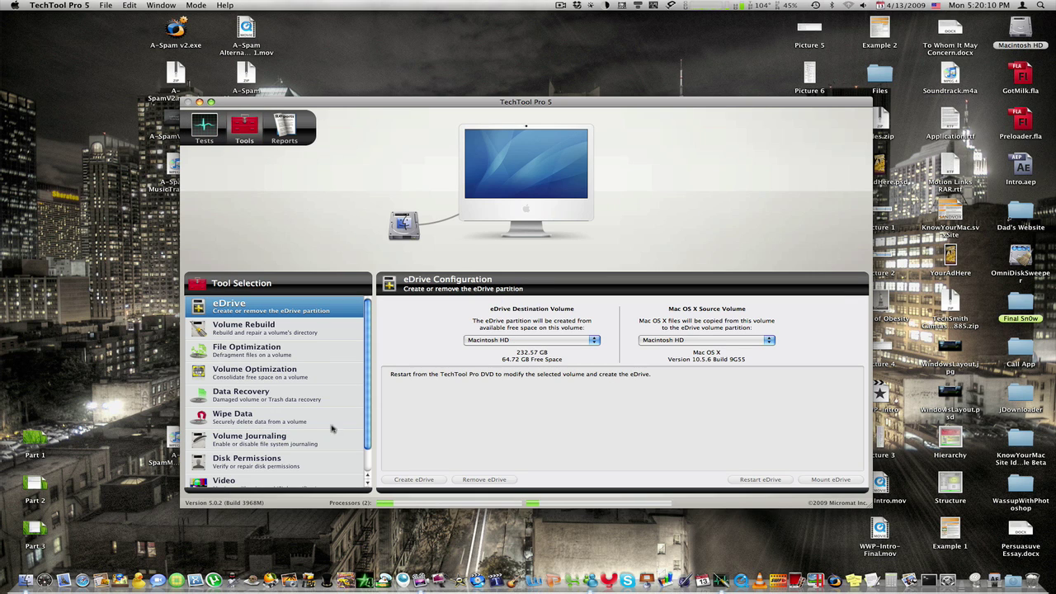
pyautogui.scroll(-2, 350, 380)
pyautogui.scroll(-1, 350, 380)
pyautogui.scroll(2, 350, 380)
pyautogui.scroll(-2, 349, 380)
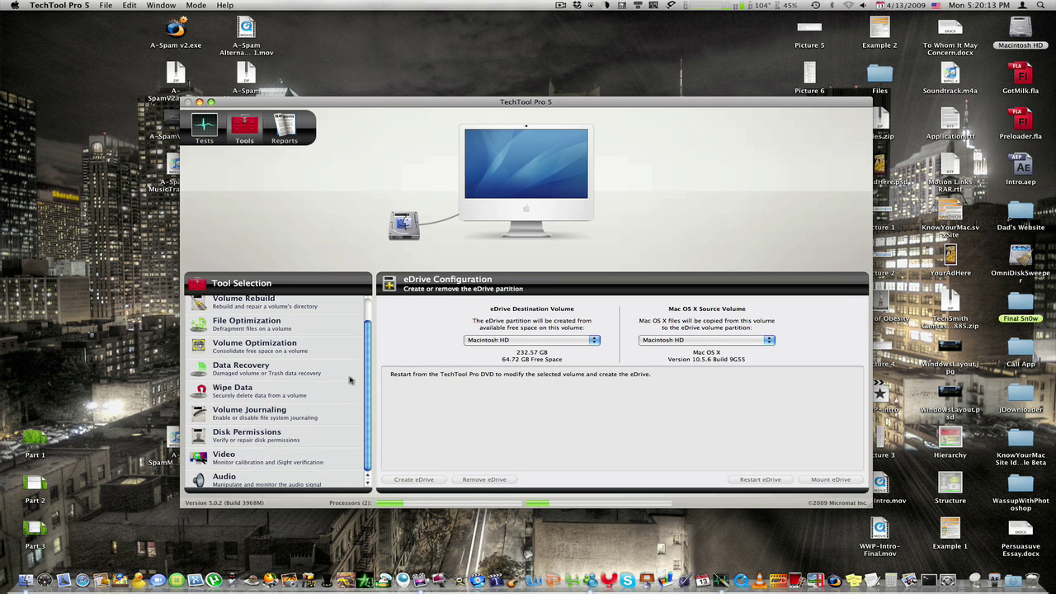
# - Browse the Audio and Video tools, ending on Disk Permissions for Macintosh HD
pyautogui.click(300, 482)
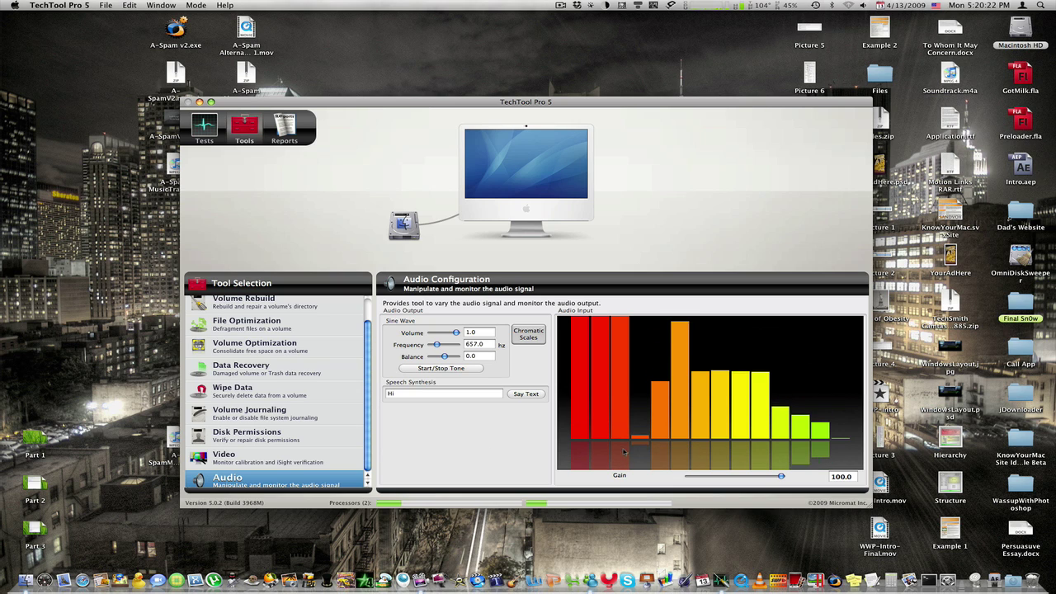
pyautogui.click(266, 458)
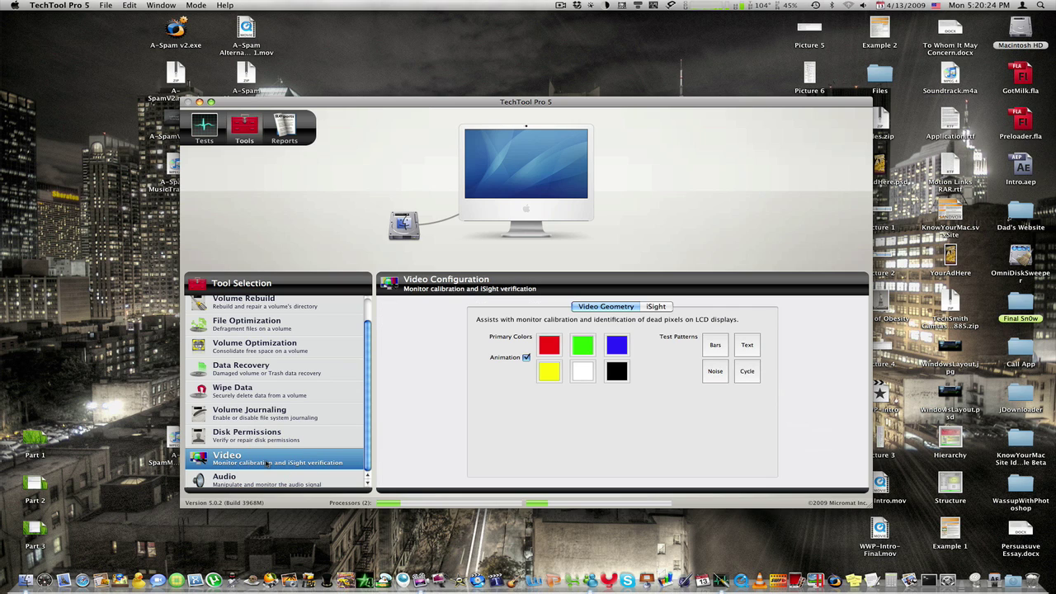
pyautogui.click(267, 435)
pyautogui.scroll(2, 270, 425)
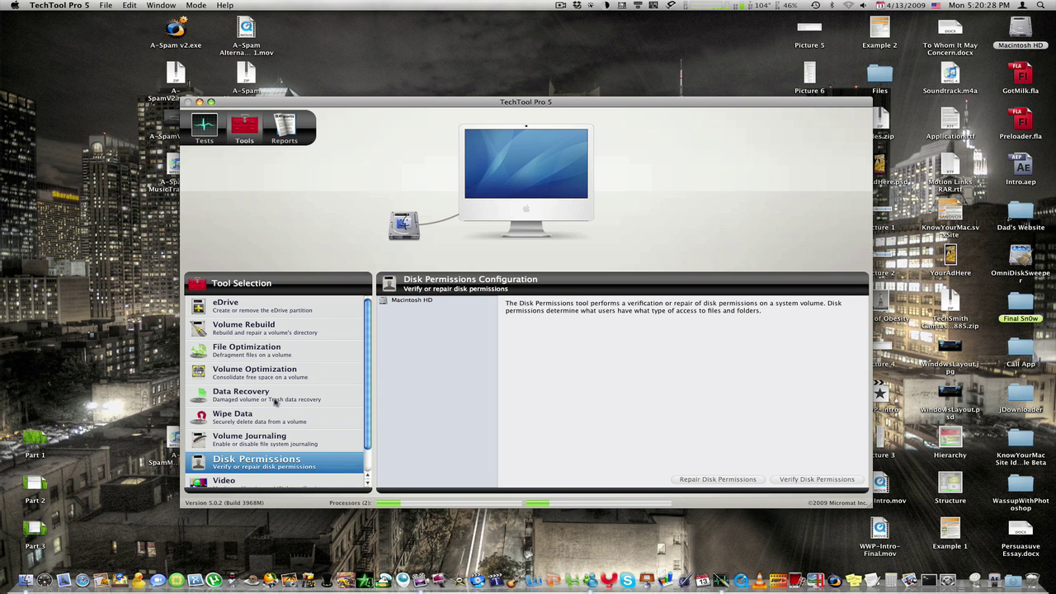
# - Compare Data Recovery's Drives and Protection modes, then show Wipe Data's Binary 0000, 1-Pass defaults
pyautogui.click(275, 400)
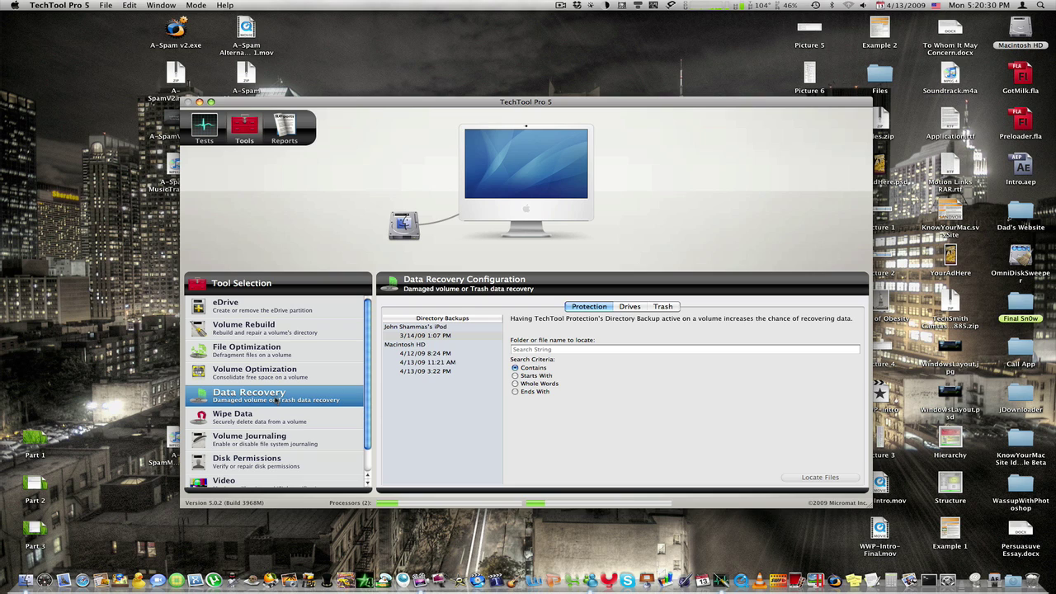
pyautogui.click(632, 310)
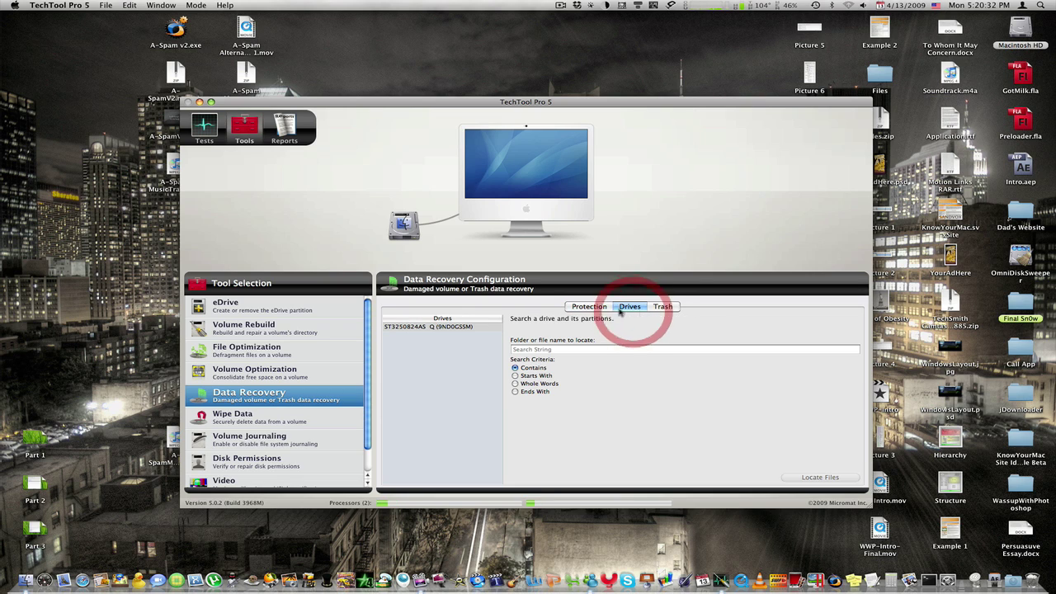
pyautogui.click(591, 307)
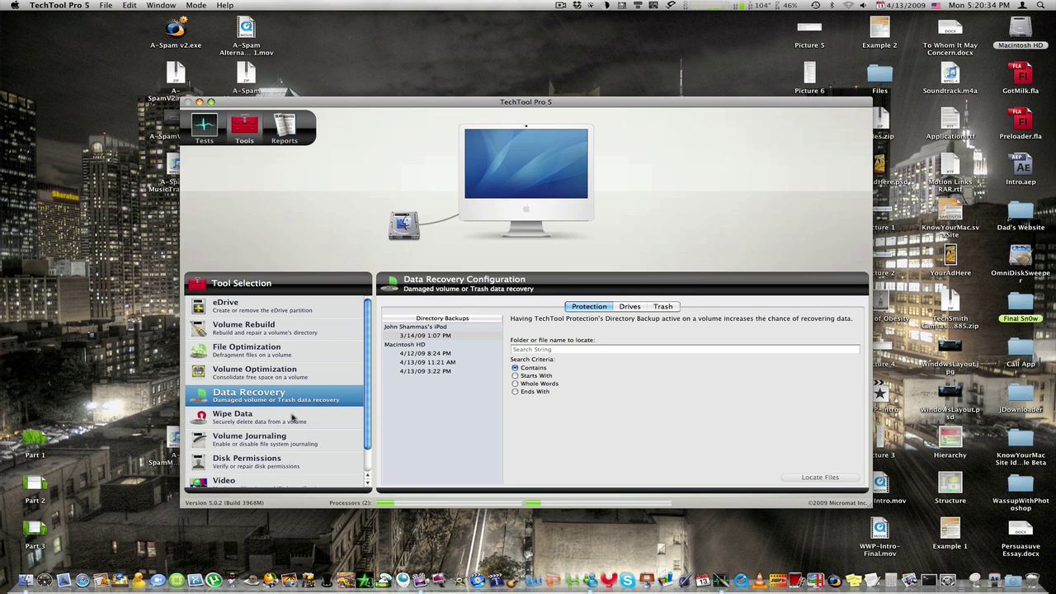
pyautogui.click(253, 428)
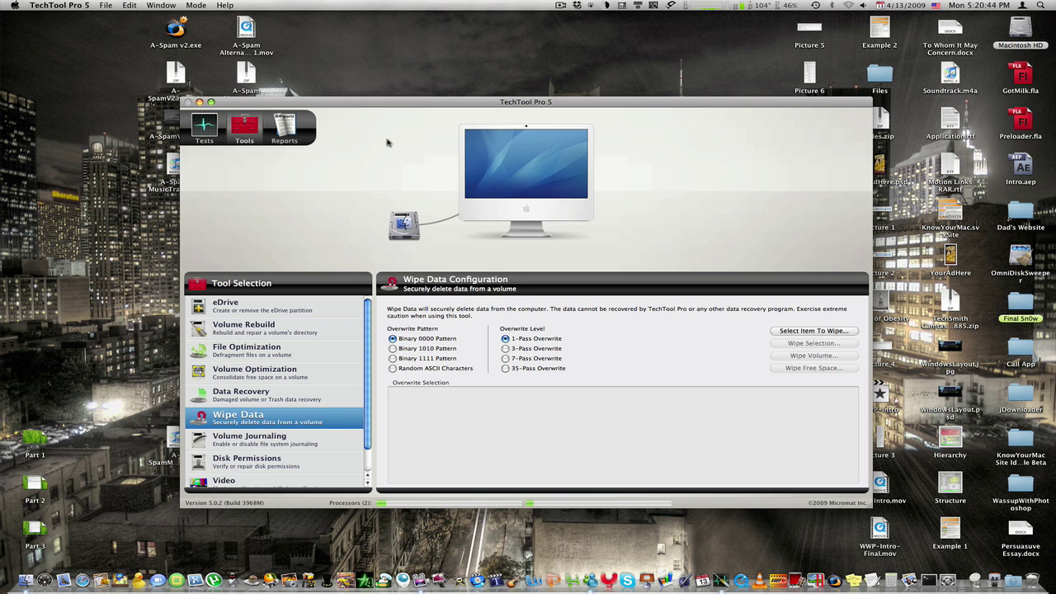
# - Alternate between Reports and Tests, settling on Check Computer's iMac configuration and gauges
pyautogui.click(283, 125)
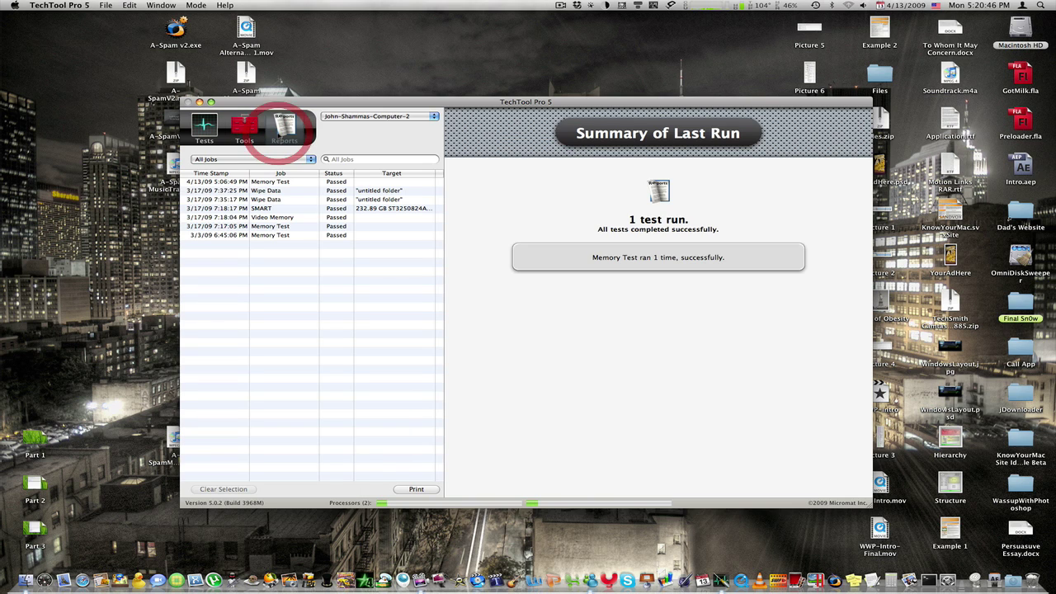
pyautogui.click(202, 128)
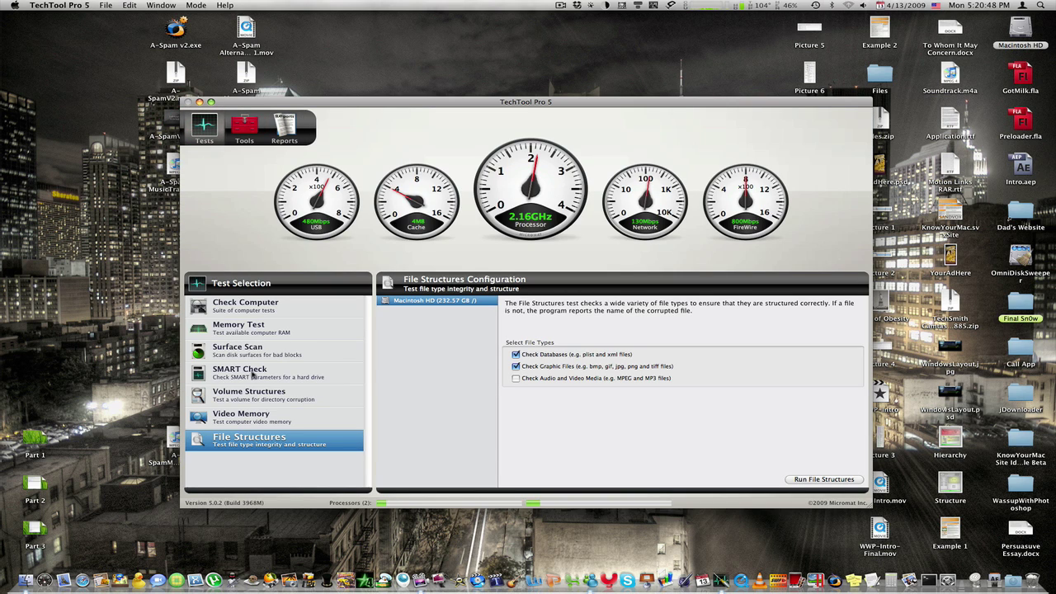
pyautogui.click(261, 432)
pyautogui.click(262, 307)
pyautogui.click(282, 137)
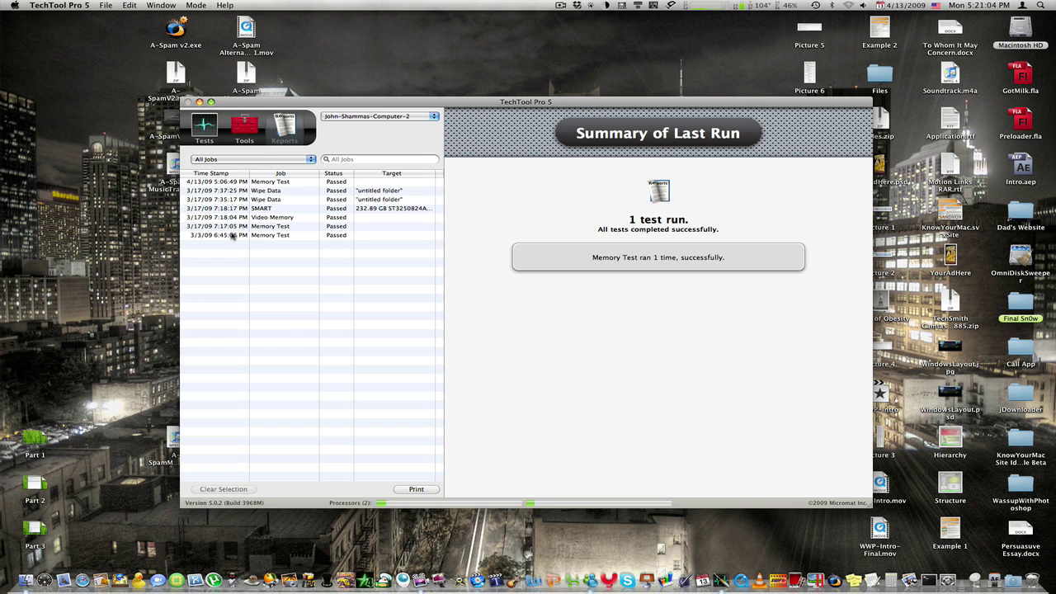
pyautogui.click(212, 130)
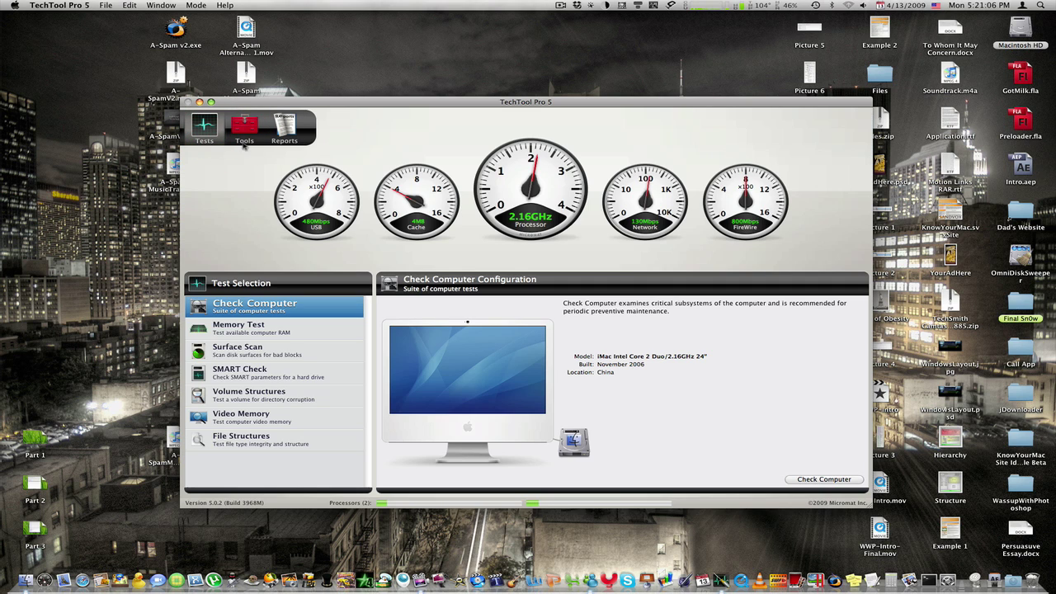